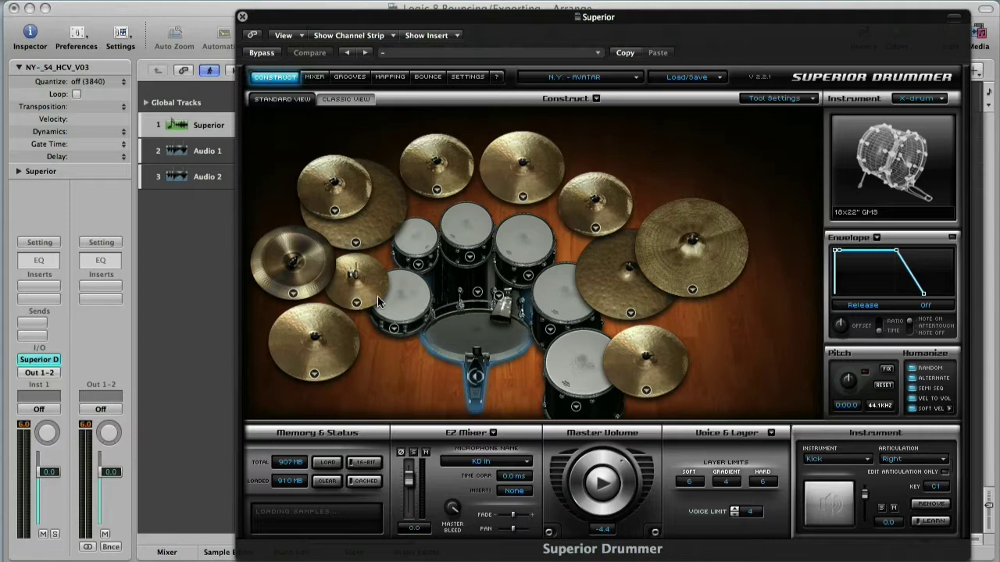
Audition the toms and cymbals of the Superior Drummer kit
{"action": "left_click", "coordinate": [404, 299]}
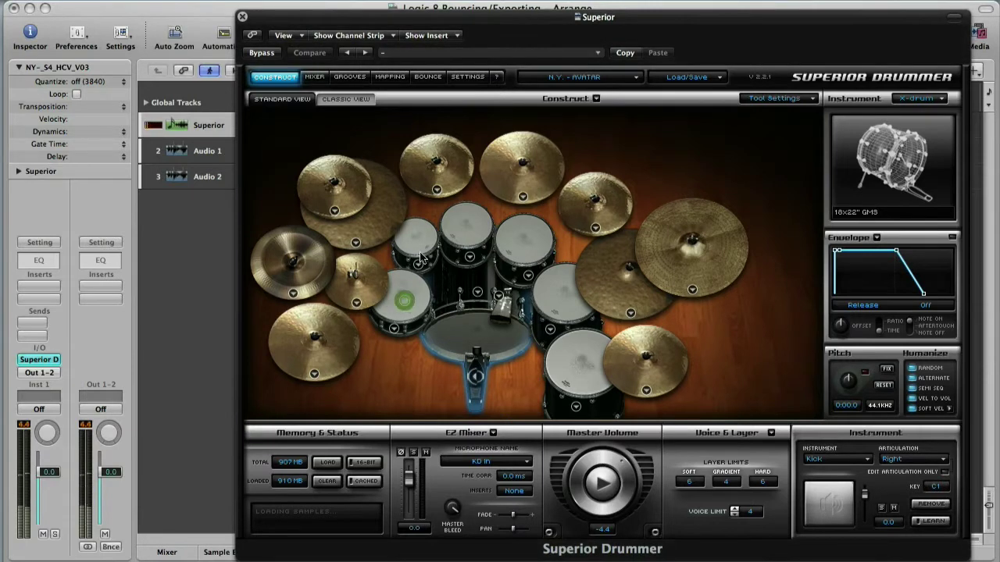
{"action": "left_click", "coordinate": [416, 243]}
{"action": "left_click", "coordinate": [533, 255]}
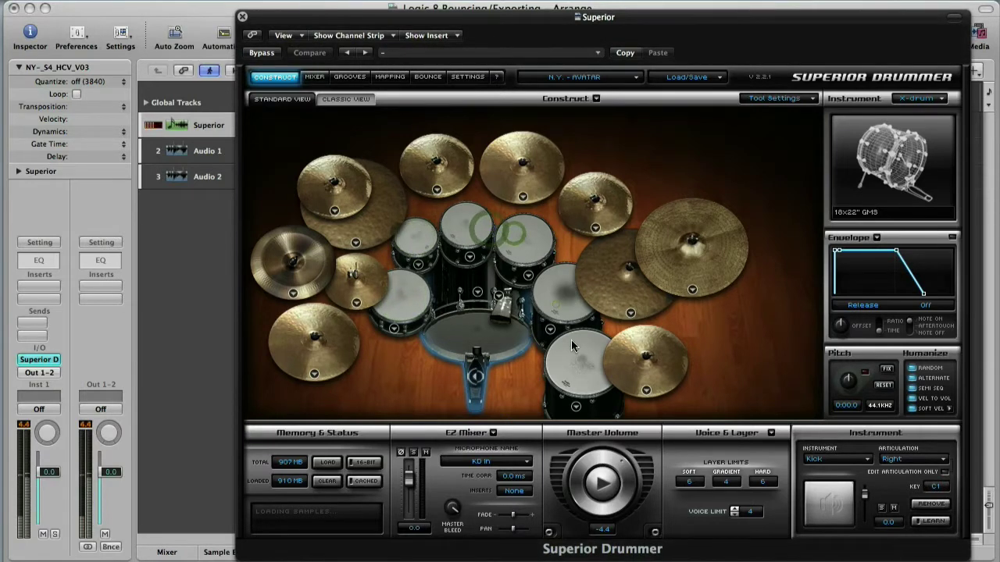
{"action": "left_click", "coordinate": [556, 301]}
{"action": "left_click", "coordinate": [572, 343]}
{"action": "left_click", "coordinate": [676, 269]}
{"action": "left_click", "coordinate": [520, 162]}
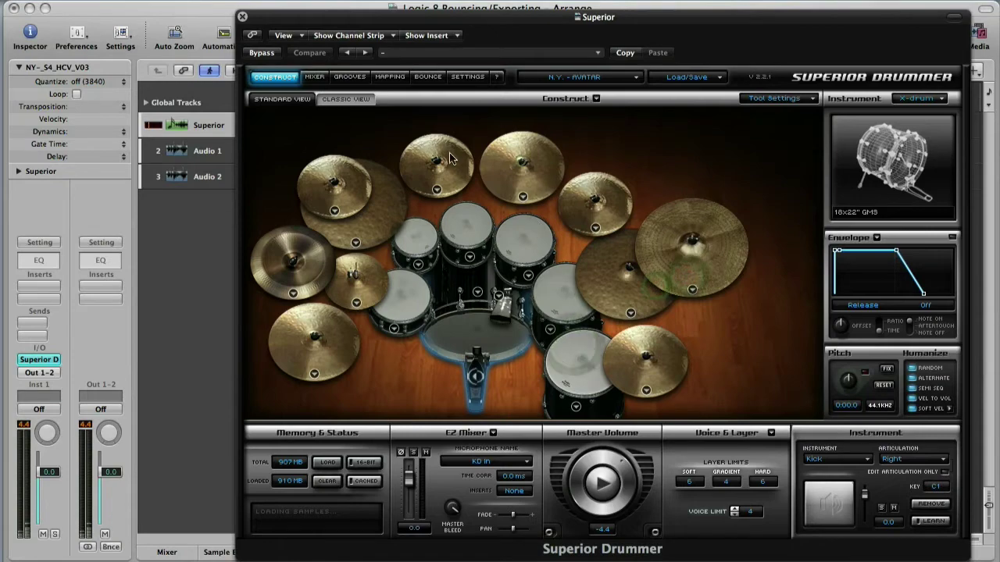
{"action": "left_click", "coordinate": [436, 164]}
{"action": "left_click", "coordinate": [344, 186]}
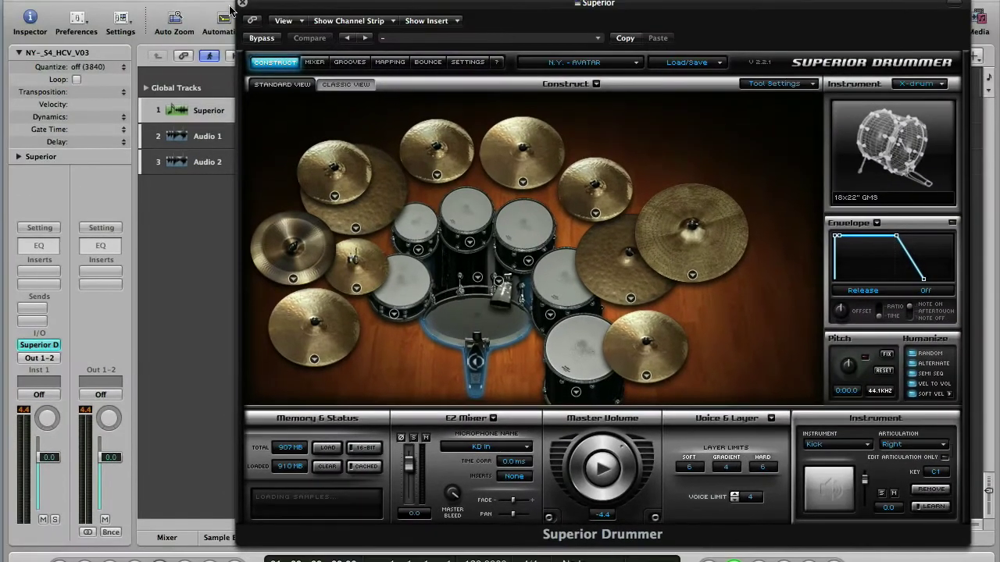
Close Superior Drummer and play back the NY-_S4_HCV_V03 region in the Arrange
{"action": "left_click", "coordinate": [240, 4]}
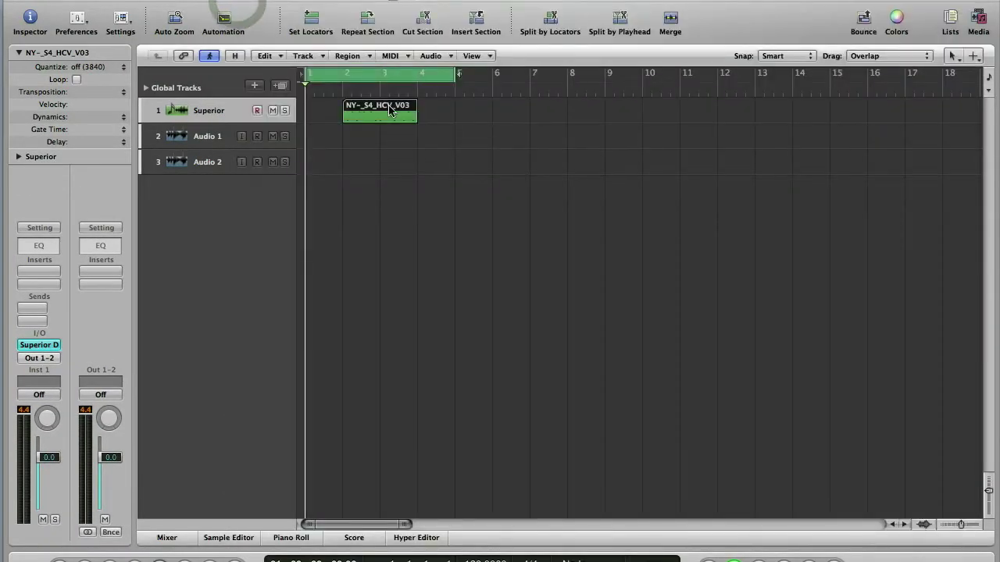
{"action": "key", "text": "space"}
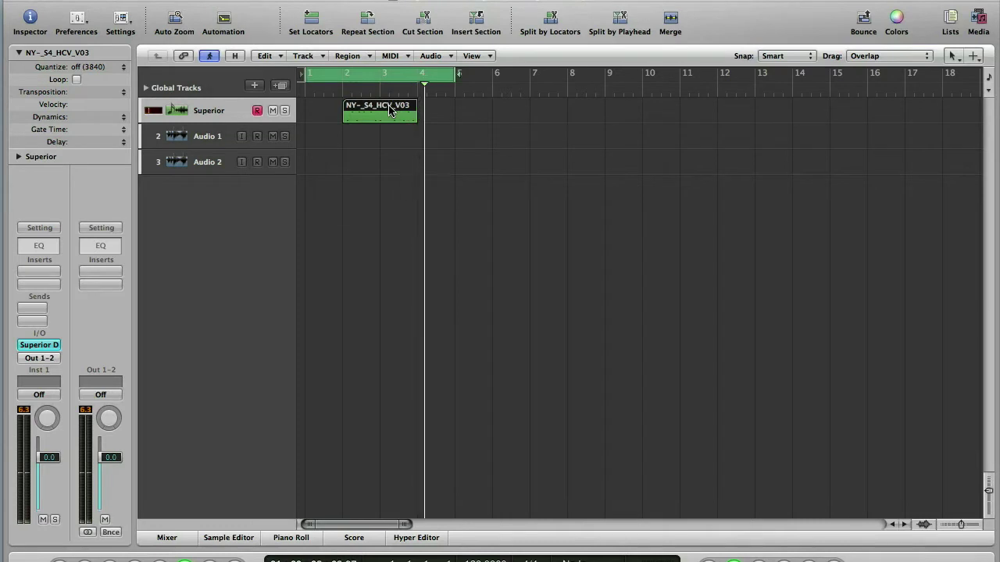
{"action": "right_click", "coordinate": [459, 248]}
{"action": "left_click", "coordinate": [392, 243]}
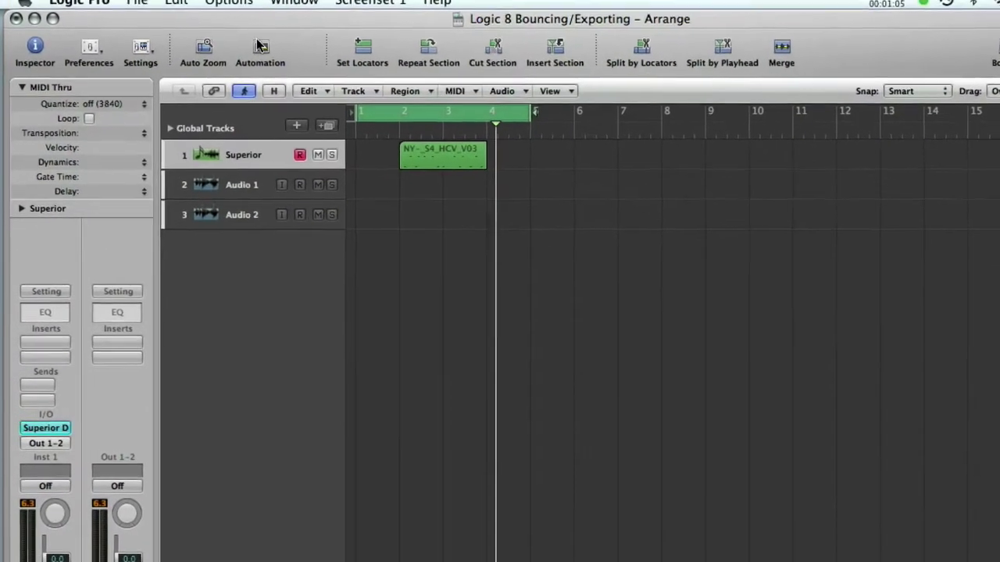
Show the File > Export submenu, where Region as Audio File is still greyed out
{"action": "left_click", "coordinate": [138, 1]}
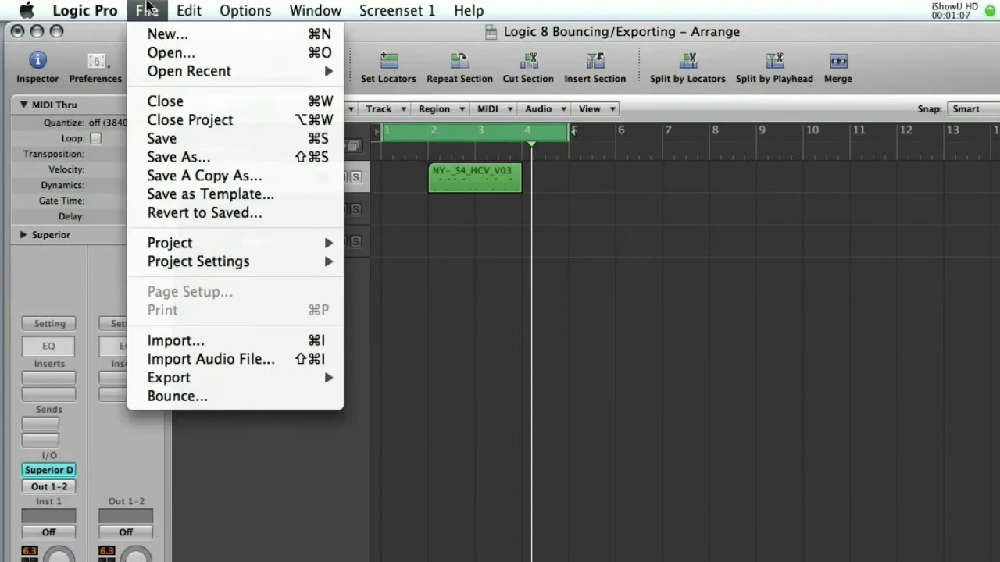
{"action": "mouse_move", "coordinate": [188, 382]}
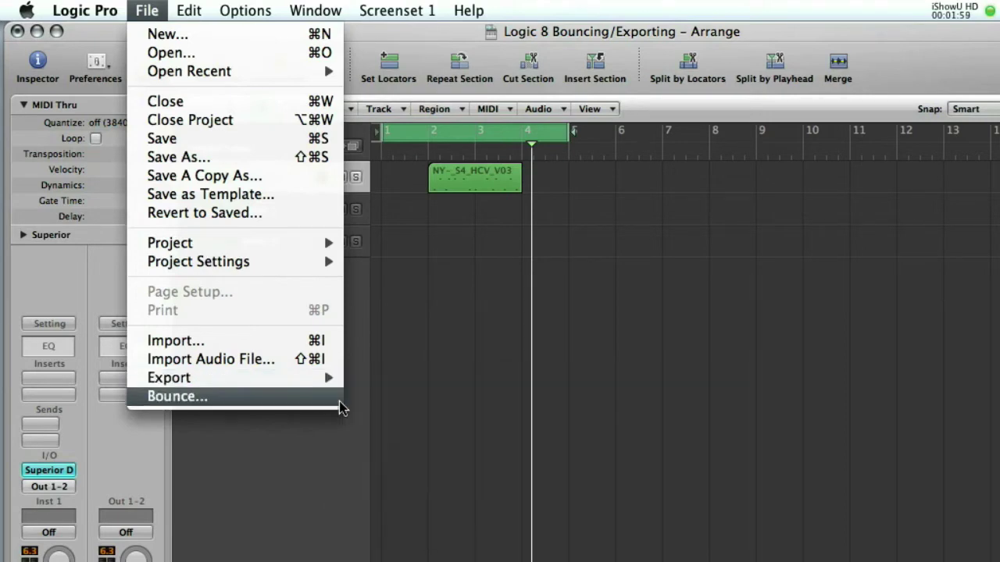
{"action": "mouse_move", "coordinate": [268, 374]}
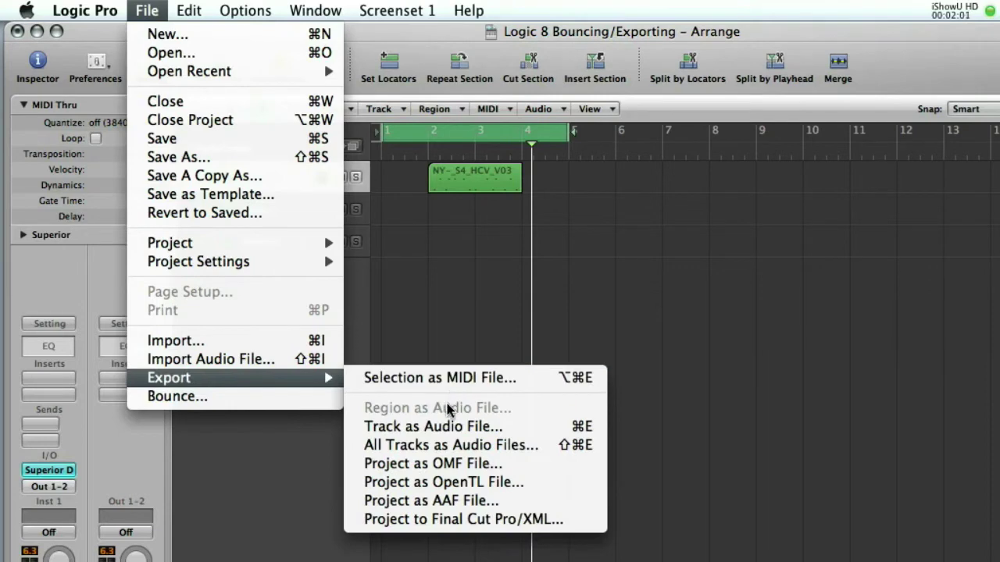
Select the NY-_S4_HCV_V03 region and choose File > Export > Region as Audio File
{"action": "left_click", "coordinate": [464, 274]}
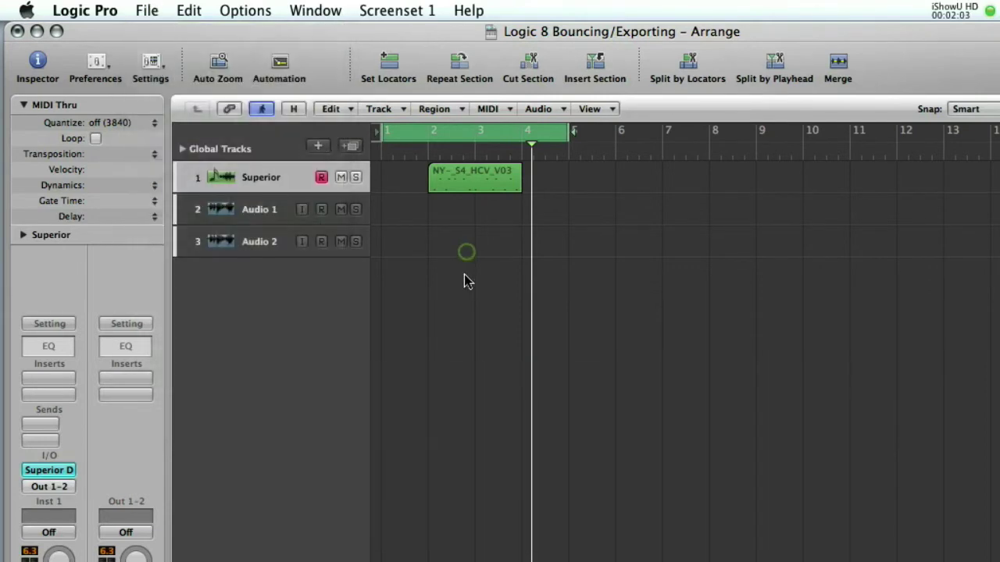
{"action": "left_click", "coordinate": [464, 177]}
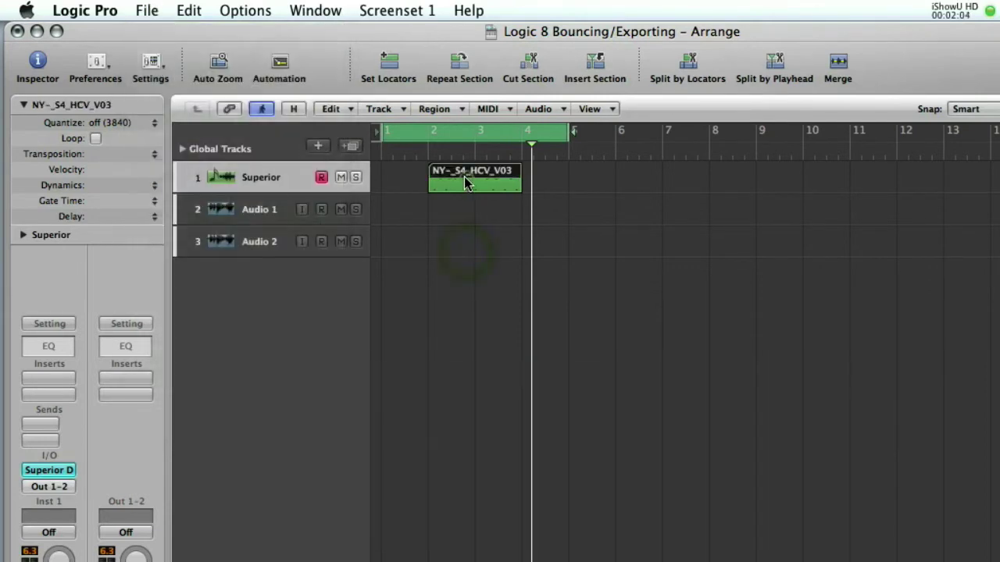
{"action": "left_click", "coordinate": [150, 10]}
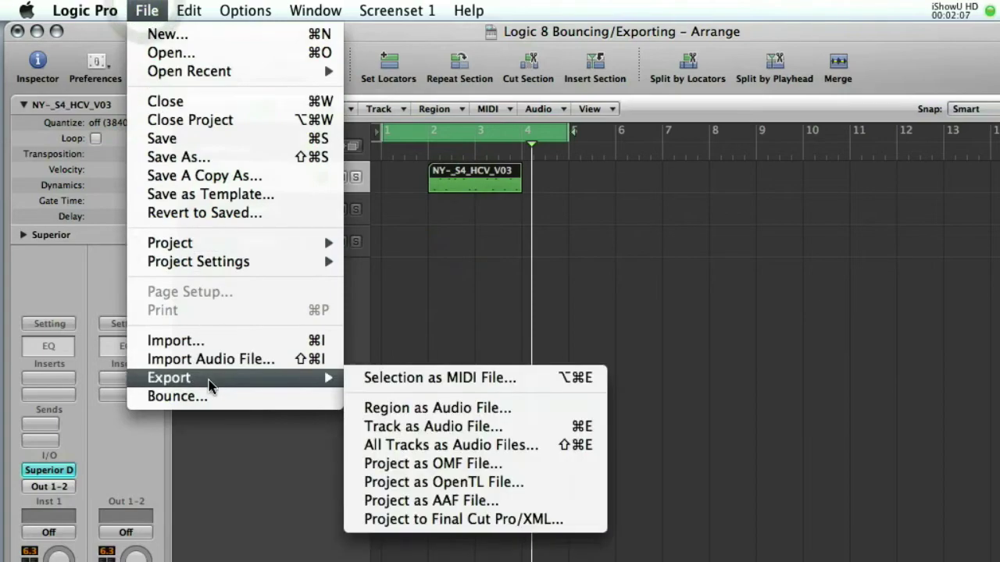
{"action": "mouse_move", "coordinate": [302, 382]}
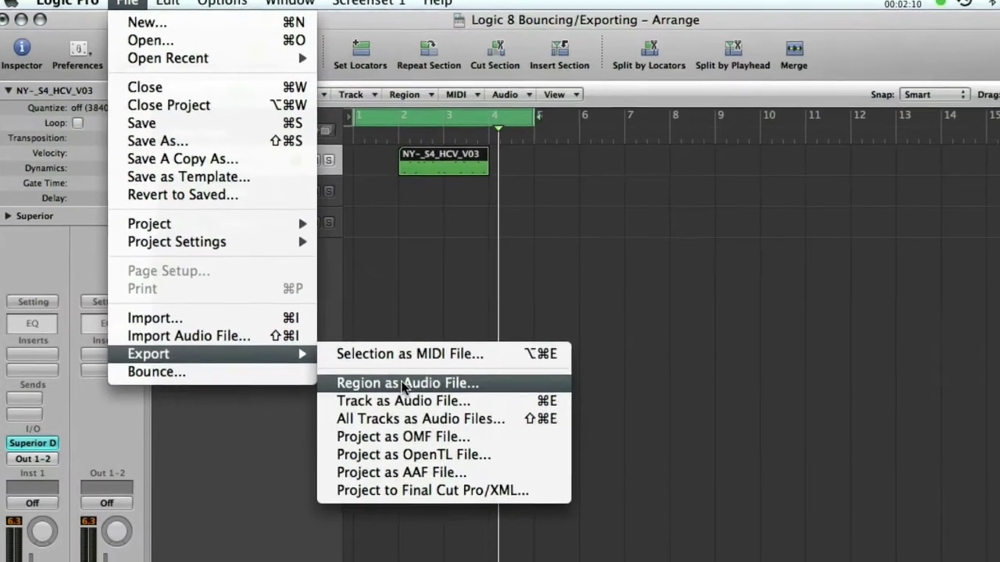
{"action": "left_click", "coordinate": [404, 383]}
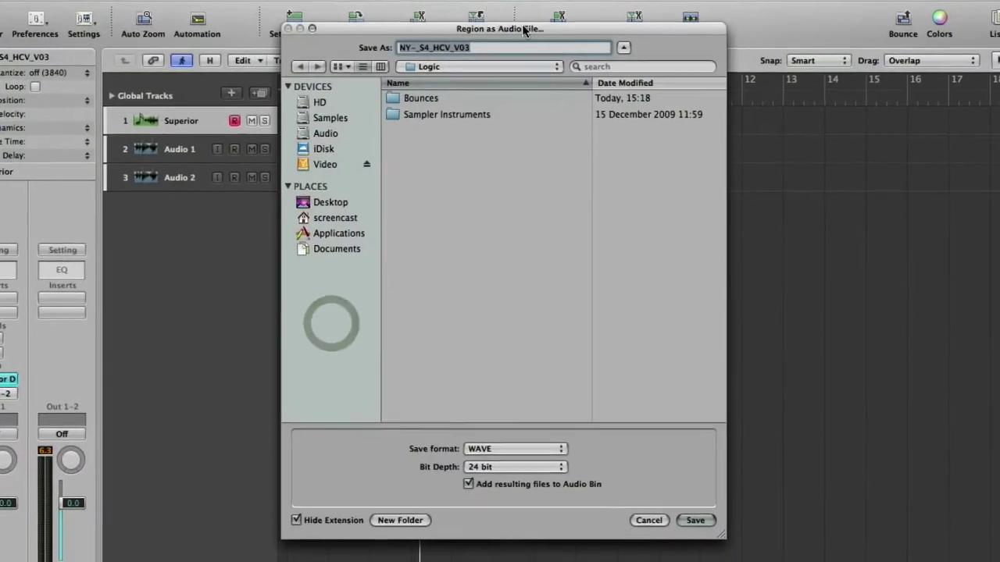
Set the export to WAVE at 24 bit with Add resulting files to Audio Bin ticked
{"action": "left_click_drag", "start_coordinate": [523, 29], "coordinate": [530, 28]}
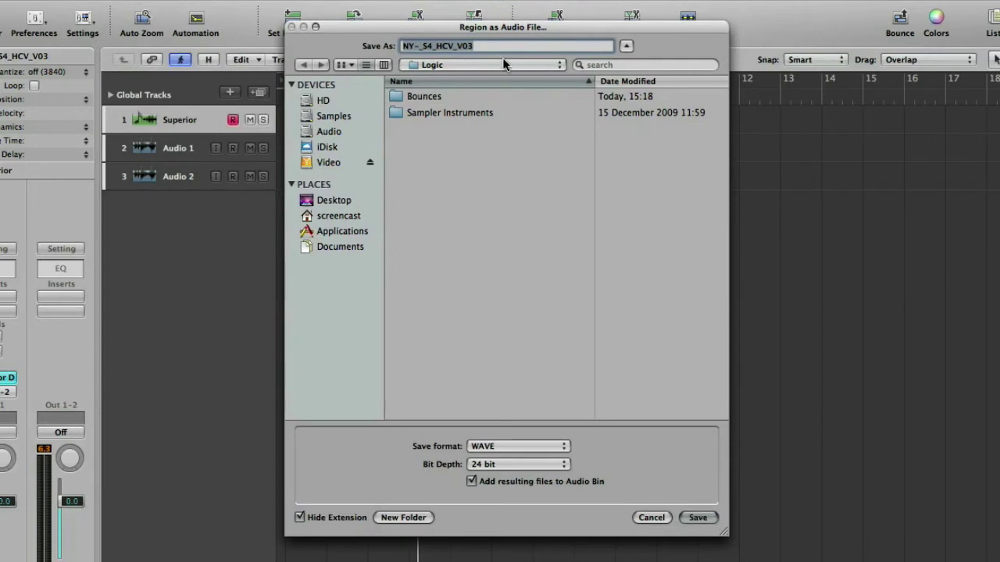
{"action": "left_click", "coordinate": [527, 446]}
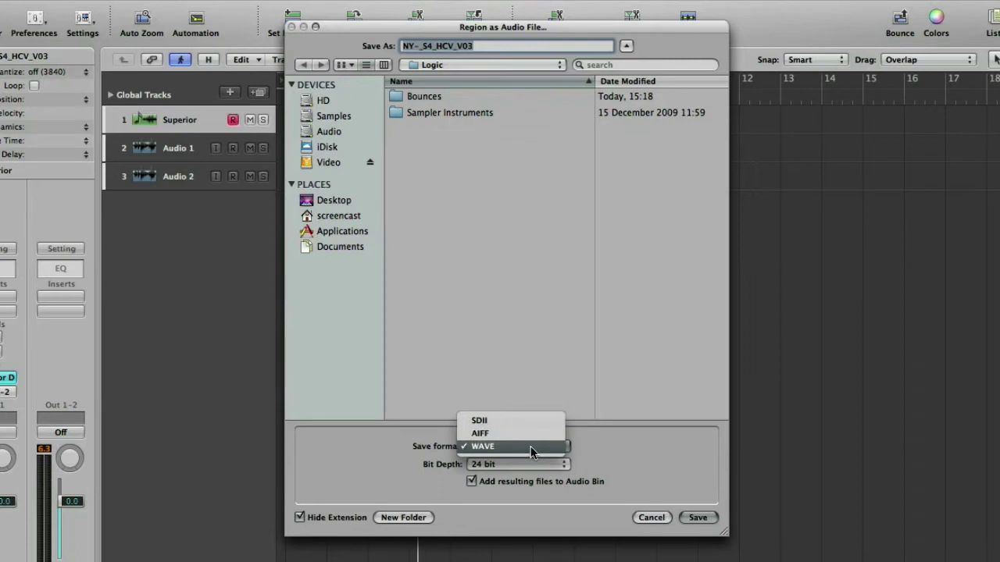
{"action": "left_click", "coordinate": [533, 449]}
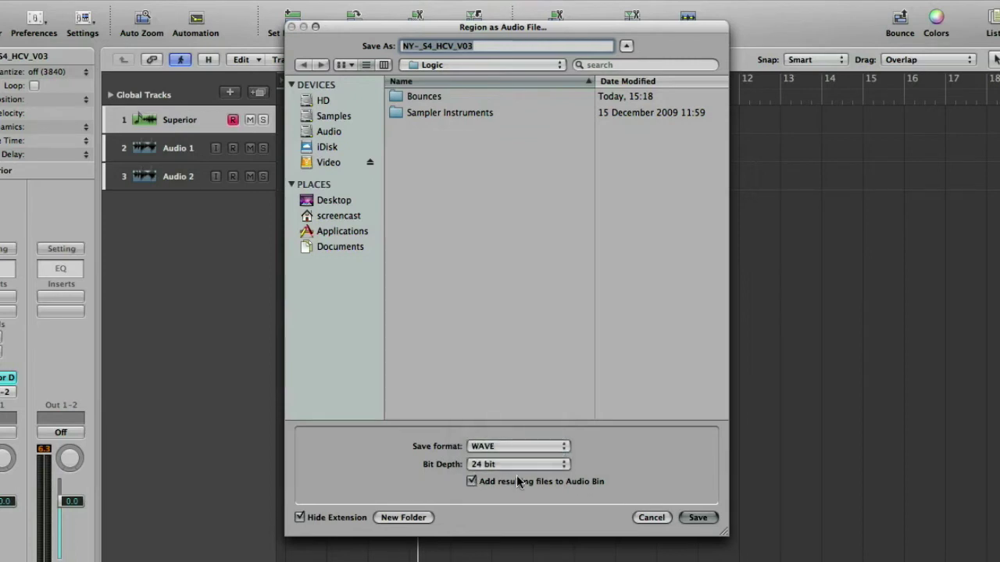
{"action": "left_click", "coordinate": [515, 465]}
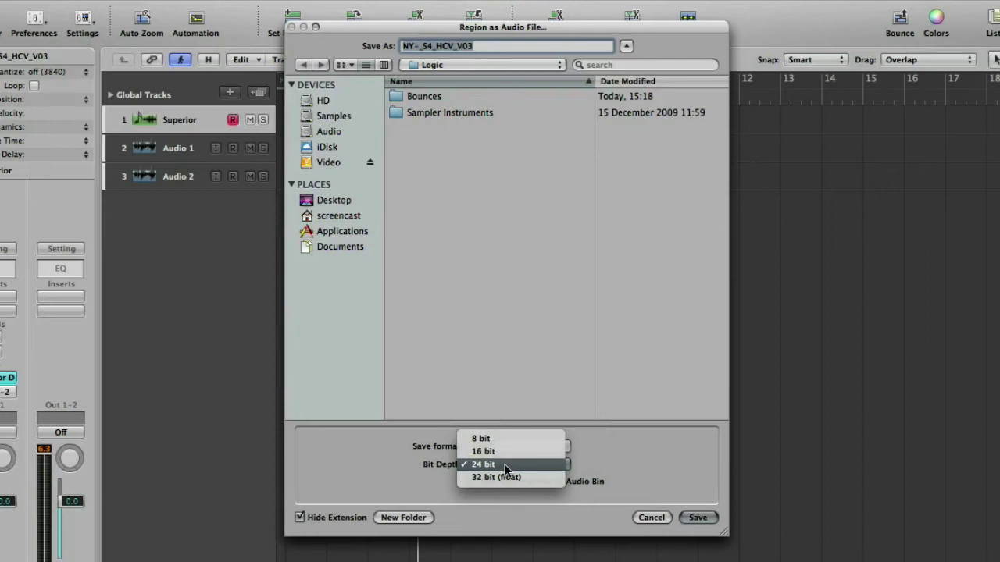
{"action": "left_click", "coordinate": [506, 465]}
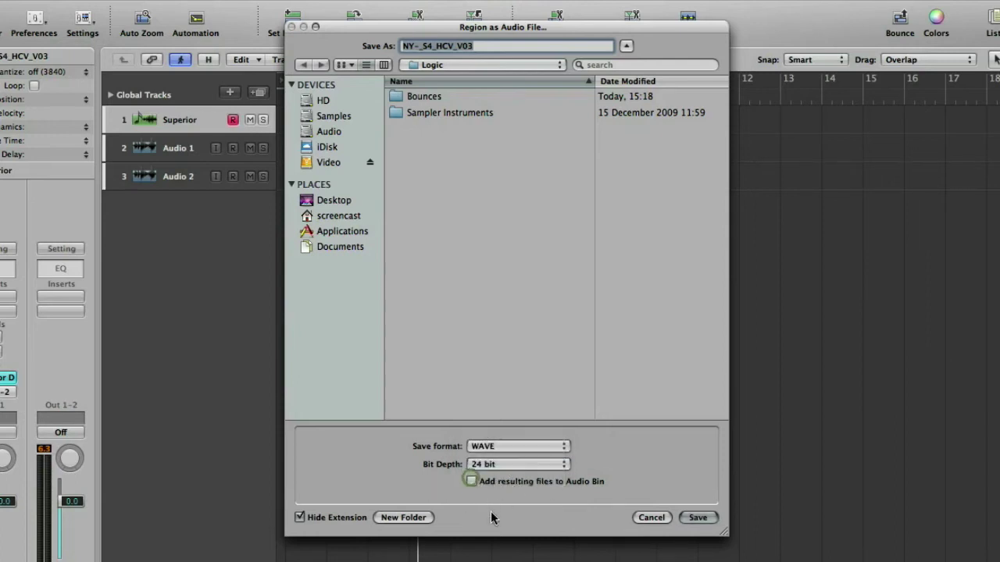
{"action": "left_click", "coordinate": [471, 481]}
Save the export as 'Drum Loop' in Video > Make More Noise > Logic 8 Bouncing
{"action": "left_click", "coordinate": [331, 164]}
{"action": "left_click", "coordinate": [331, 164]}
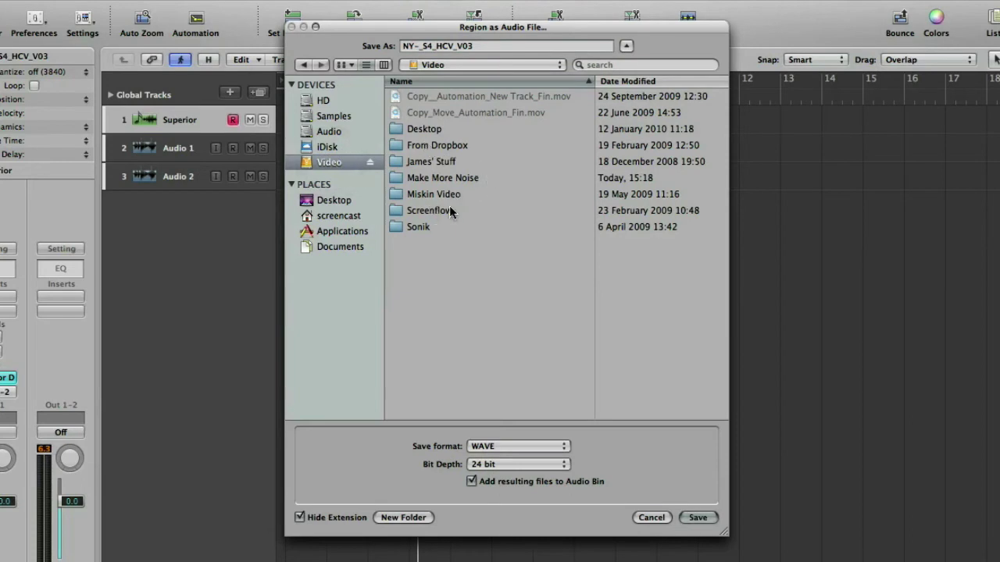
{"action": "double_click", "coordinate": [443, 178]}
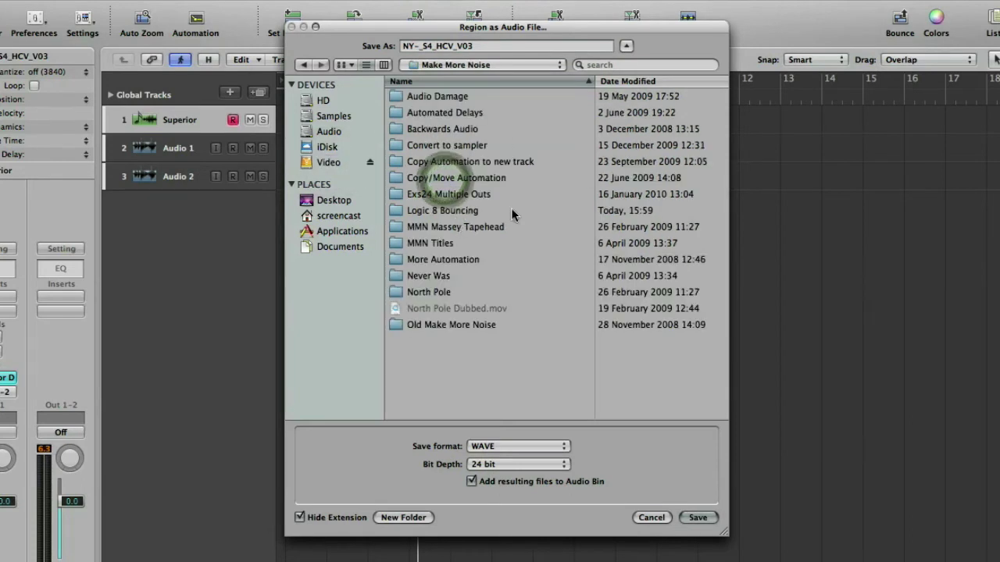
{"action": "double_click", "coordinate": [443, 217]}
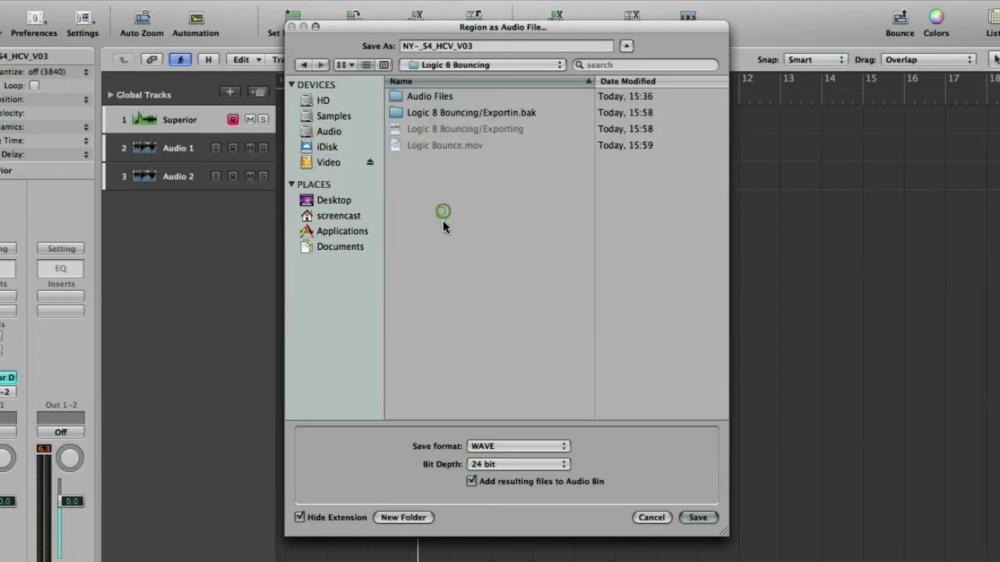
{"action": "double_click", "coordinate": [495, 47]}
{"action": "triple_click", "coordinate": [495, 46]}
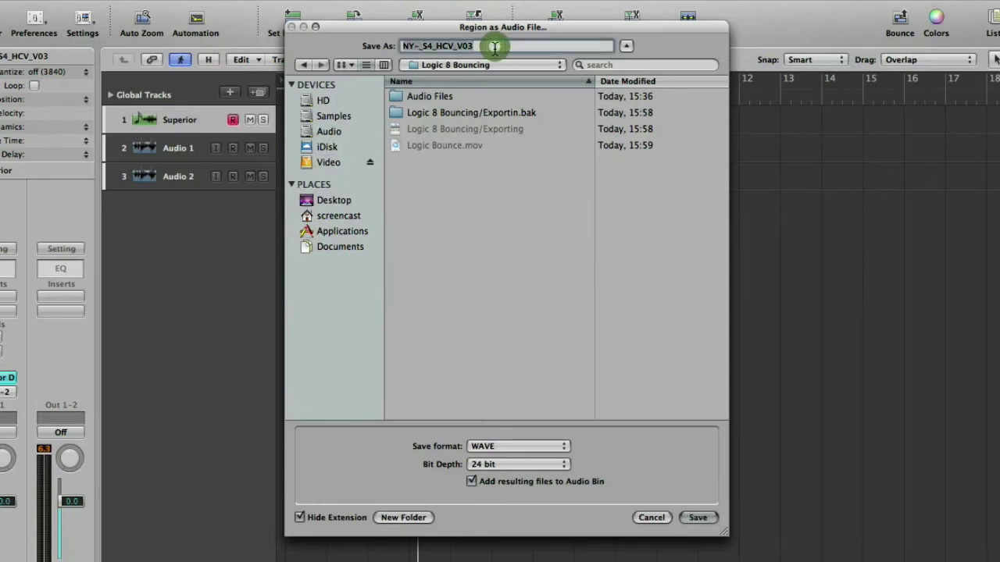
{"action": "type", "text": "Drum Loop"}
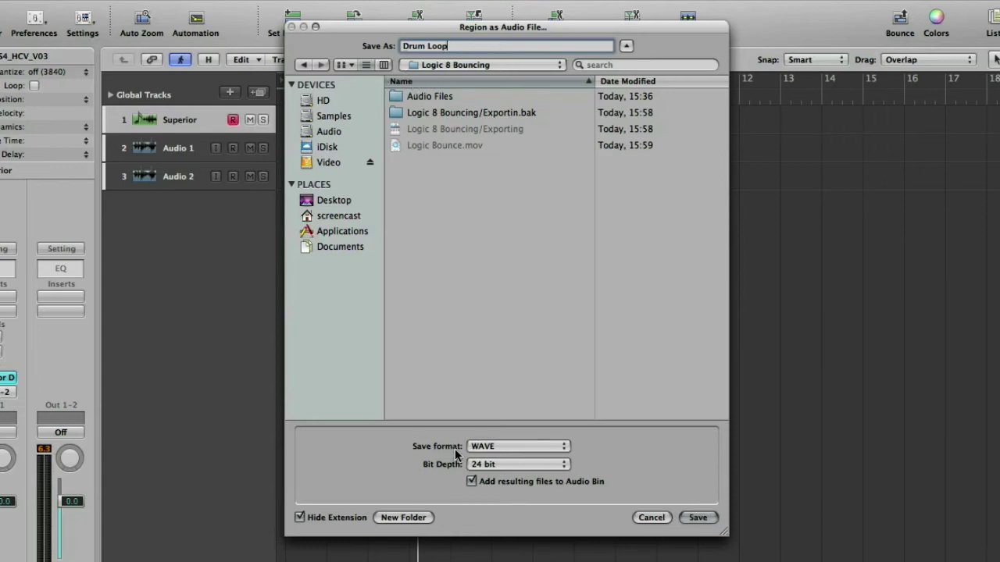
{"action": "left_click", "coordinate": [696, 520]}
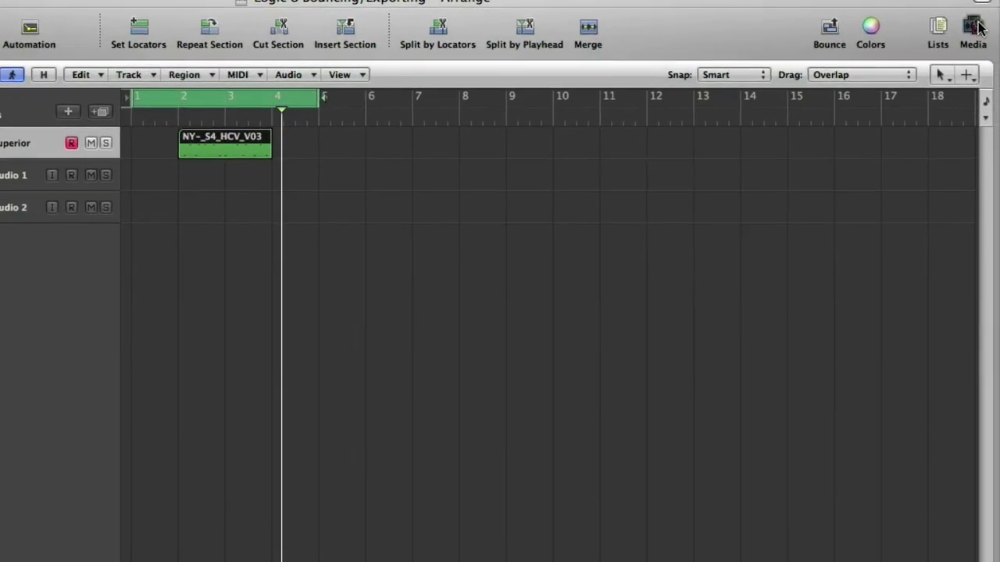
Drag Drum Loop.wav from the Audio Bin onto the Audio 1 track at bar 2
{"action": "left_click", "coordinate": [976, 27]}
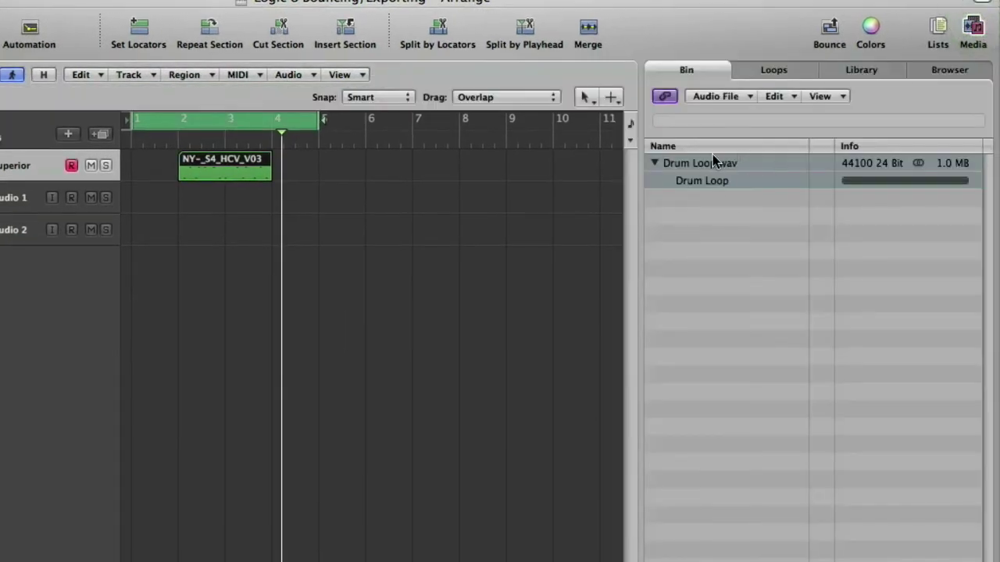
{"action": "left_click_drag", "start_coordinate": [700, 164], "coordinate": [188, 215]}
{"action": "left_click_drag", "start_coordinate": [249, 192], "coordinate": [248, 197]}
{"action": "left_click", "coordinate": [247, 252]}
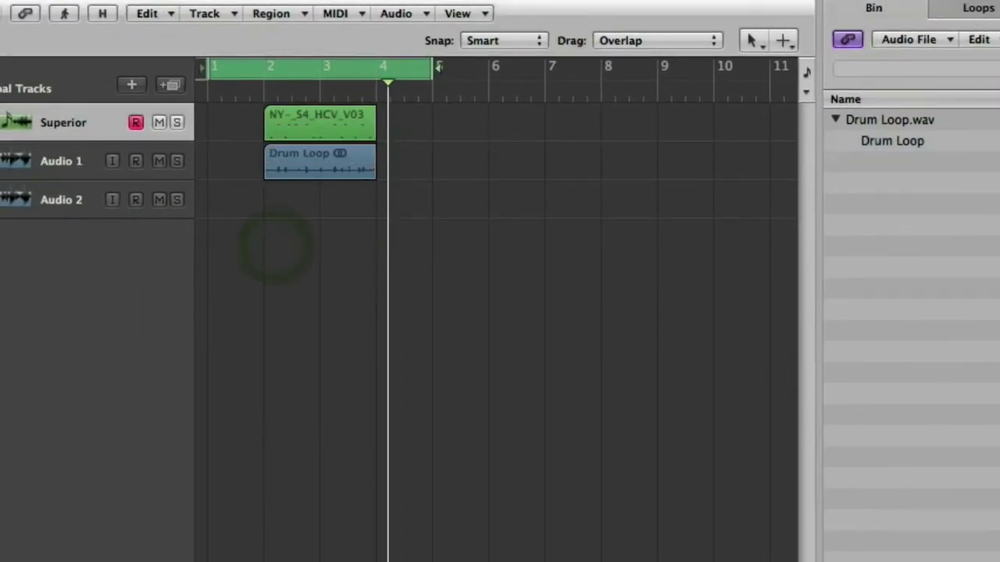
Hide the media bin, select the Drum Loop region on Audio 1, and play from the start
{"action": "key", "text": "f"}
{"action": "left_click", "coordinate": [10, 137]}
{"action": "left_click", "coordinate": [43, 173]}
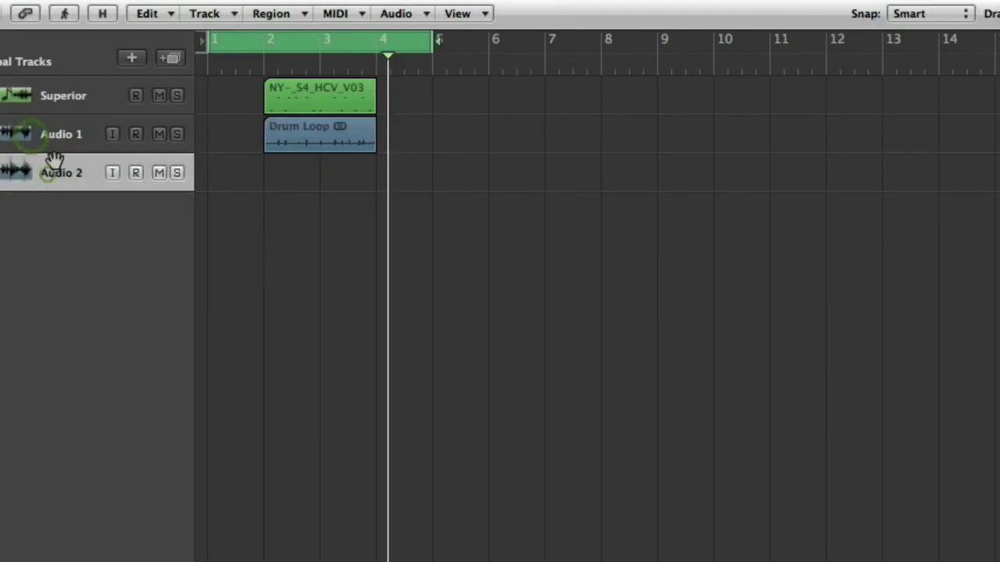
{"action": "left_click", "coordinate": [47, 137]}
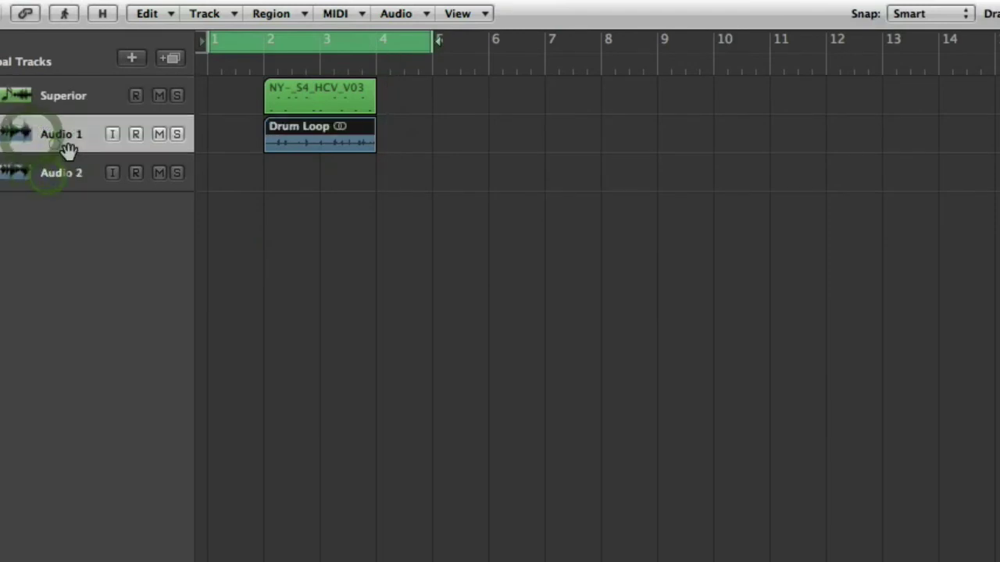
{"action": "left_click", "coordinate": [305, 128]}
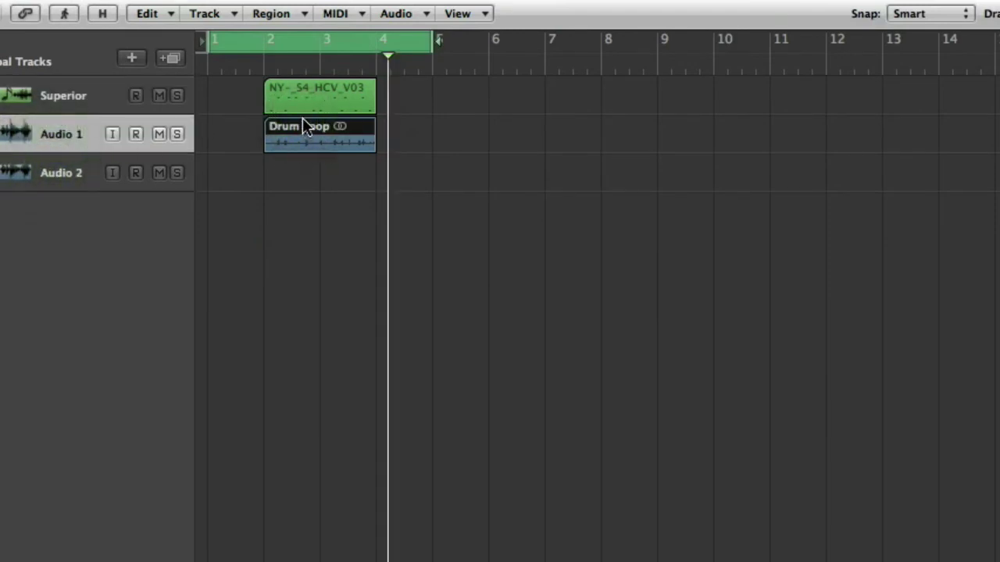
{"action": "key", "text": "Return"}
{"action": "key", "text": "space"}
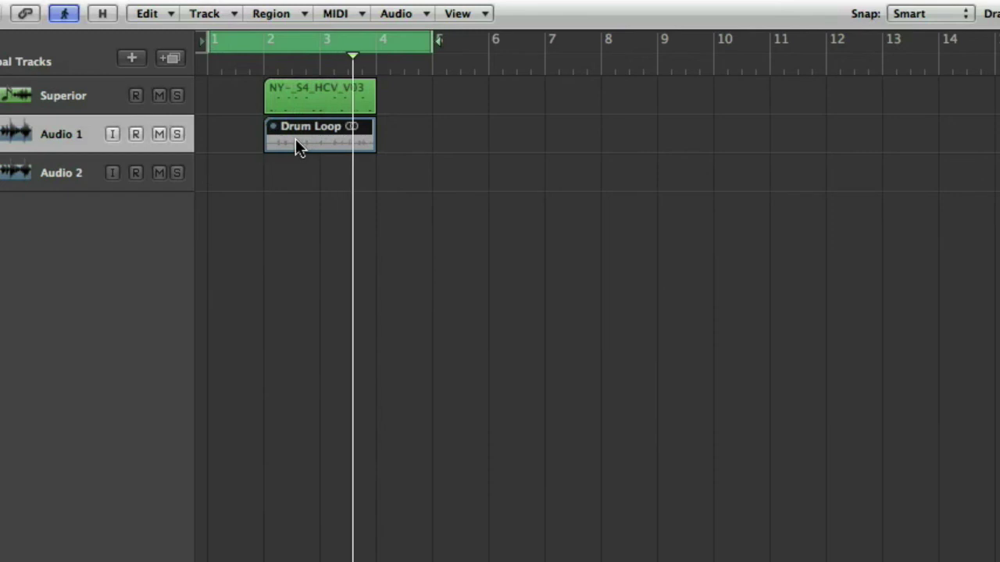
Select the Superior MIDI region and replay to compare it with the Drum Loop audio
{"action": "left_click", "coordinate": [298, 86]}
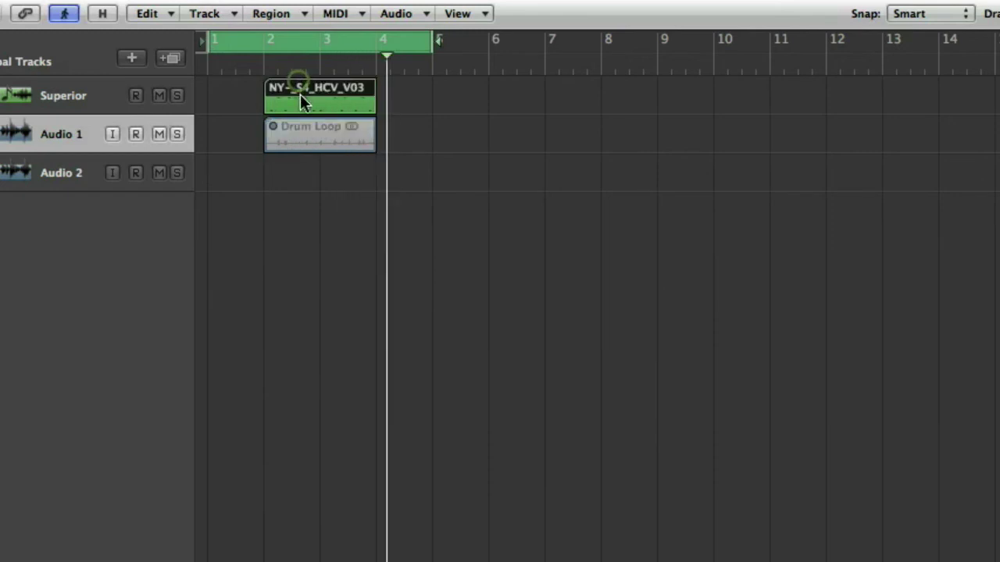
{"action": "left_click", "coordinate": [295, 126]}
{"action": "left_click", "coordinate": [300, 95]}
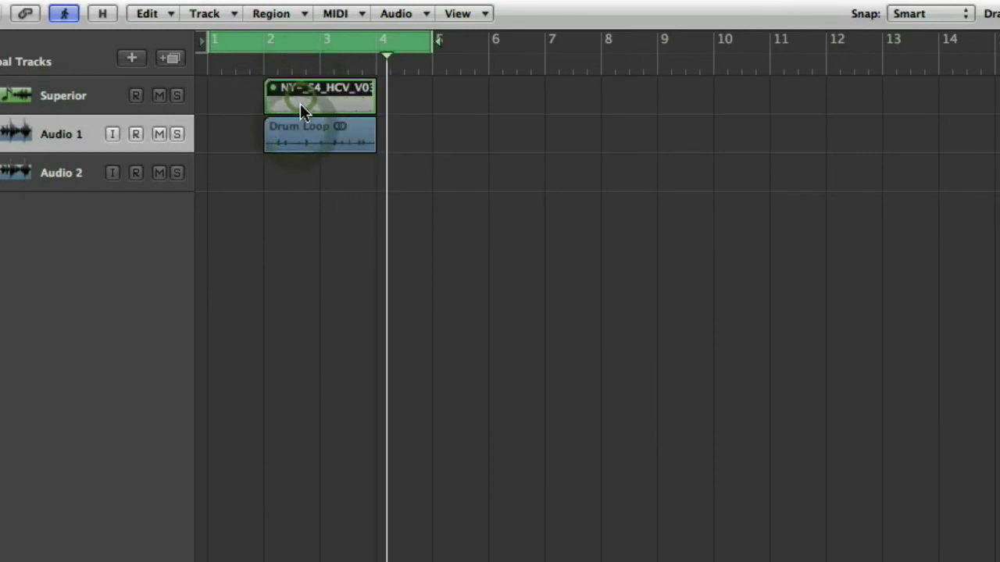
{"action": "key", "text": "space"}
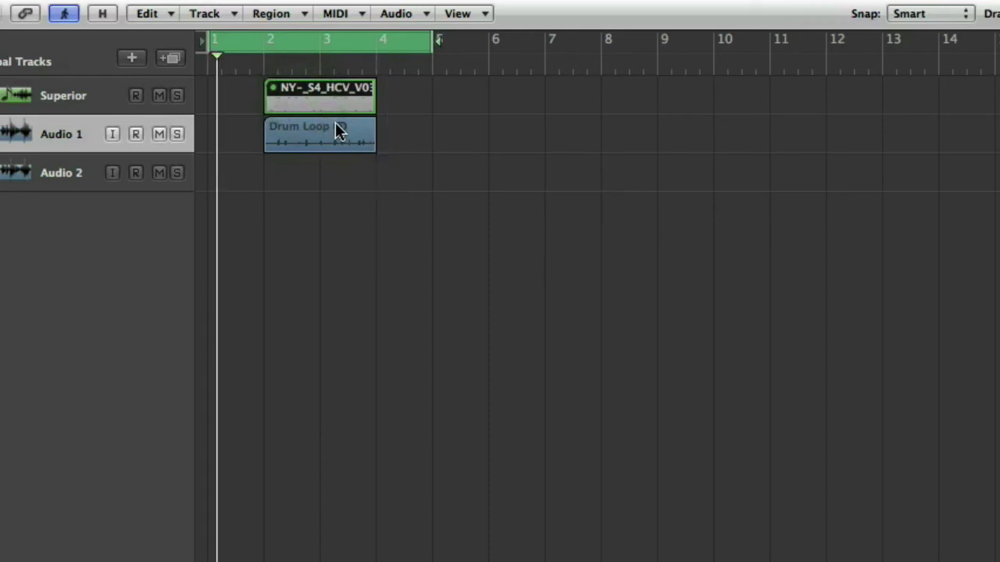